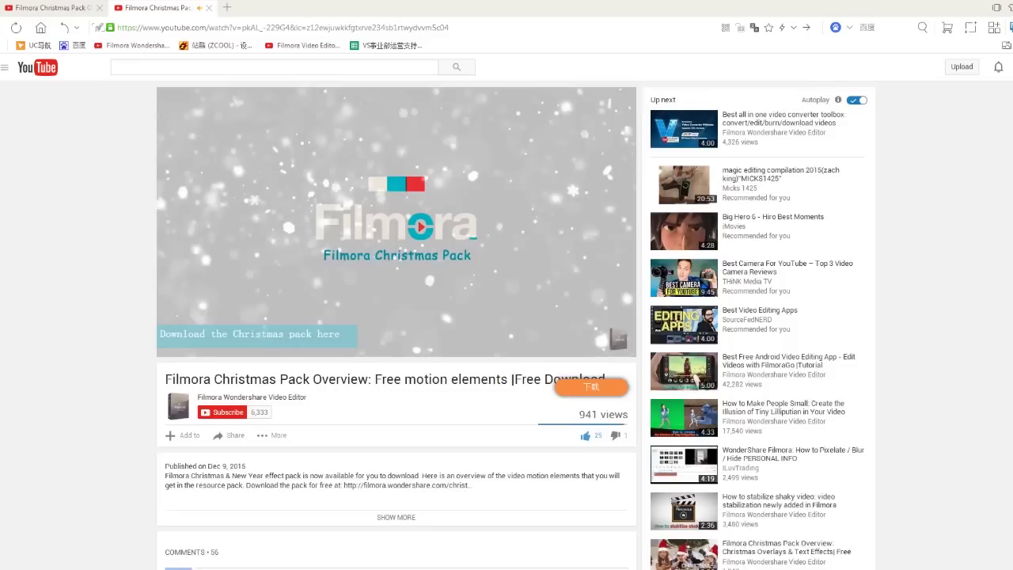
Scroll down to the Top comments showing the 'How to Clone Yourself' request
{"action": "scroll", "coordinate": [511, 324], "scroll_direction": "down", "scroll_amount": 10}
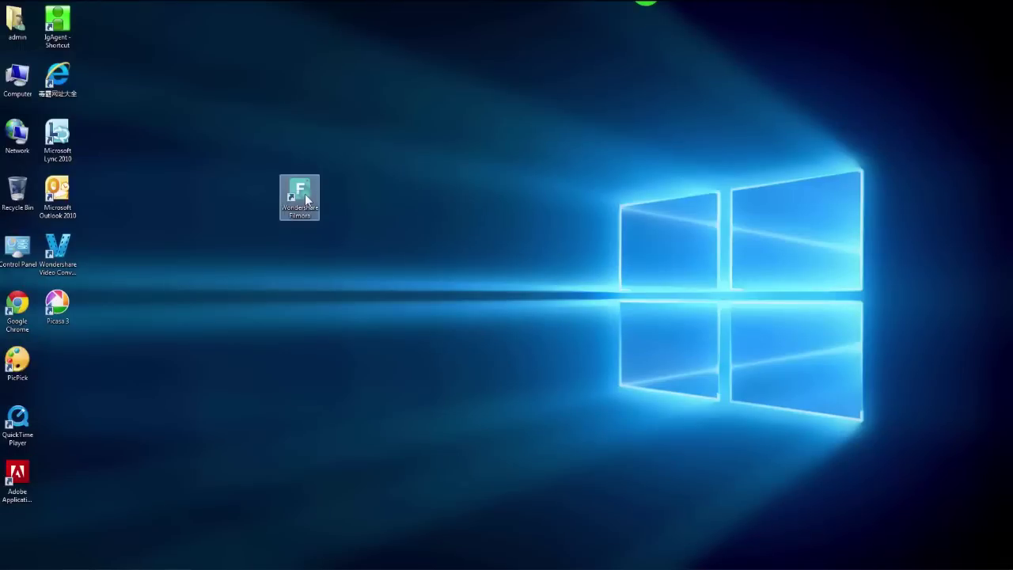
Launch Wondershare Filmora from its desktop shortcut into an empty untitled project
{"action": "double_click", "coordinate": [304, 193]}
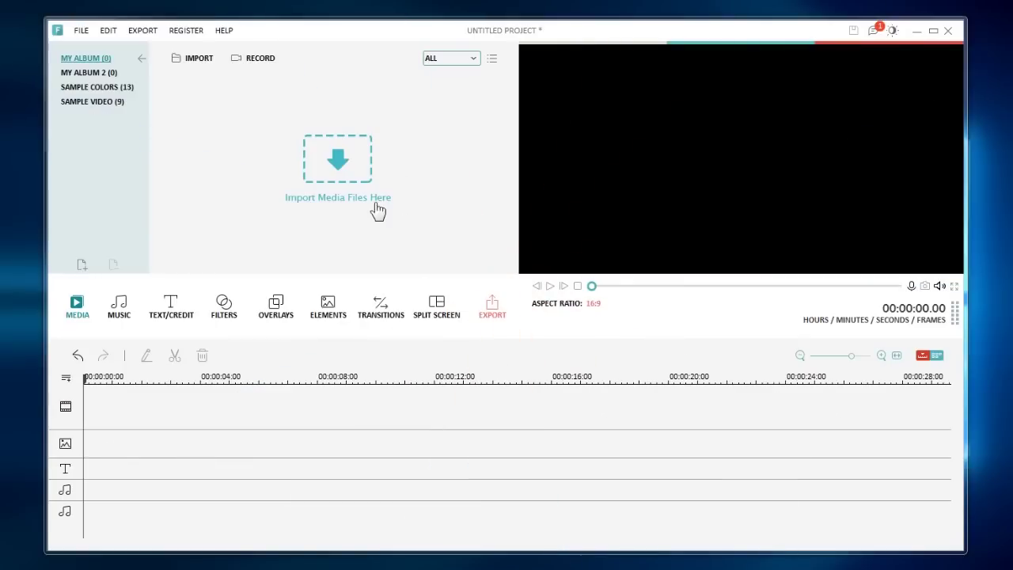
Import the four clips 01, 02, 03 and 04 into the media album
{"action": "left_click", "coordinate": [353, 178]}
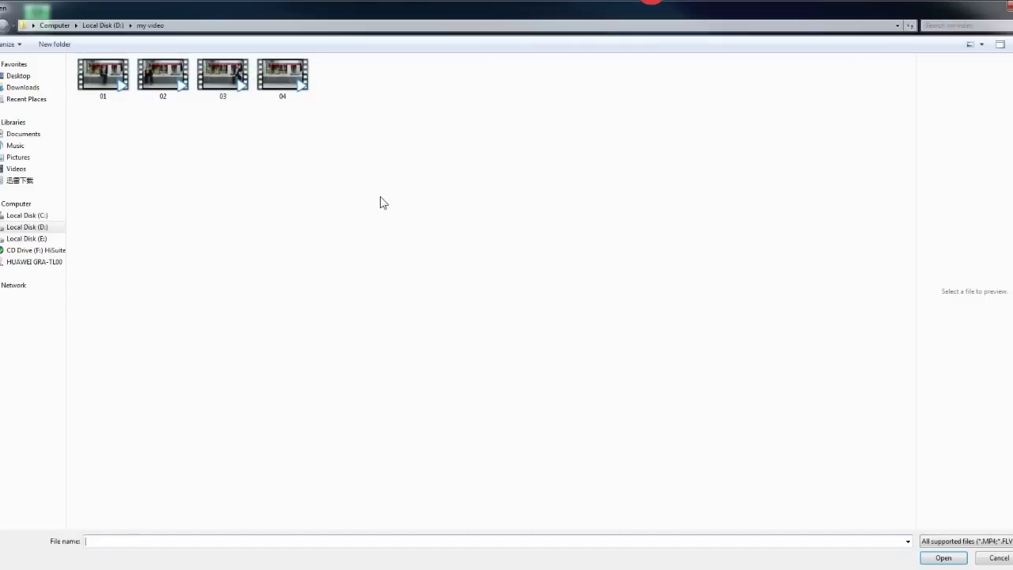
{"action": "left_click_drag", "start_coordinate": [413, 180], "coordinate": [93, 72]}
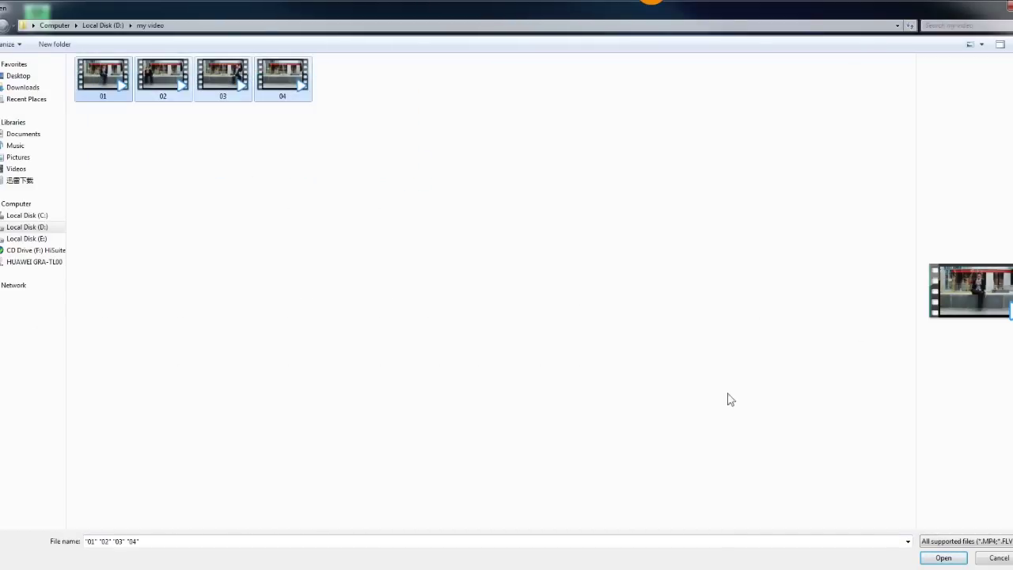
{"action": "left_click", "coordinate": [934, 557]}
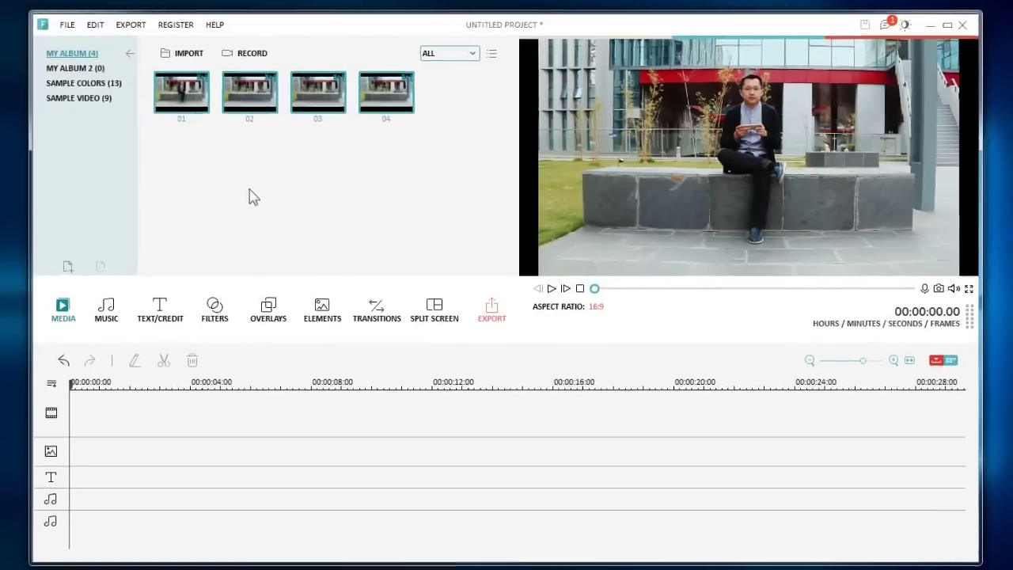
Put clip 01 on the main video track and delete its first five seconds
{"action": "double_click", "coordinate": [193, 95]}
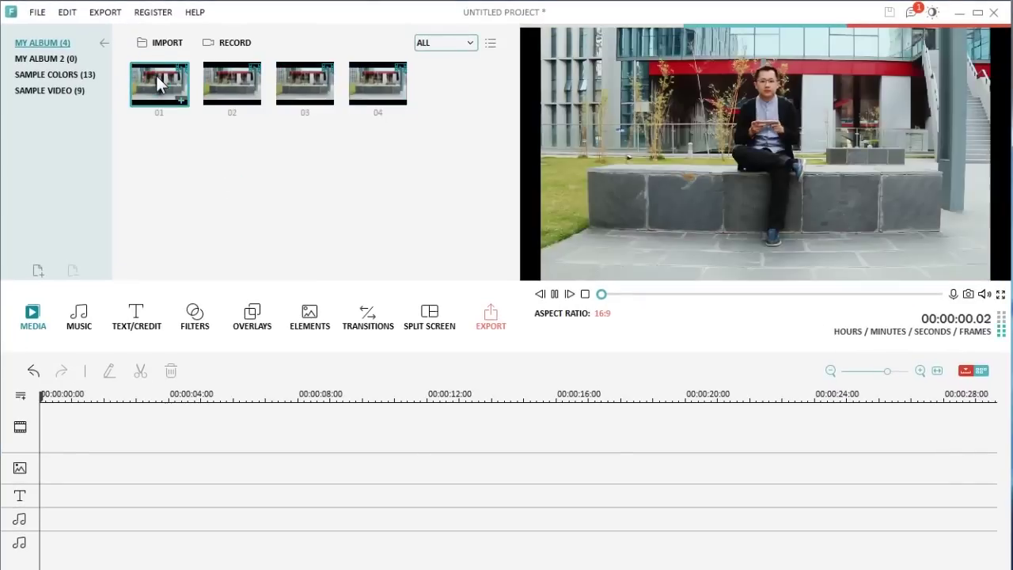
{"action": "left_click_drag", "start_coordinate": [159, 83], "coordinate": [201, 394]}
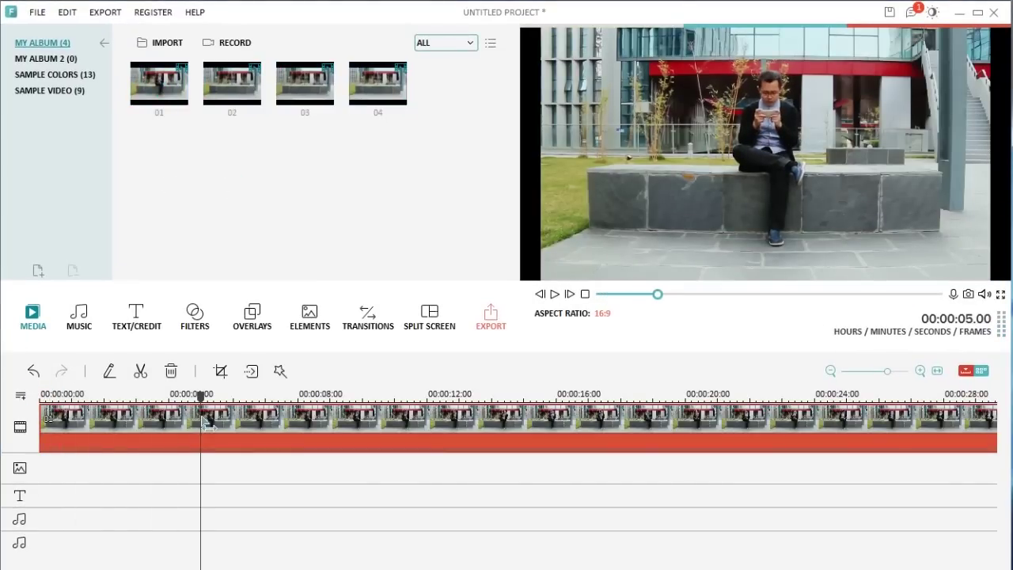
{"action": "left_click", "coordinate": [139, 372]}
{"action": "left_click", "coordinate": [157, 420]}
{"action": "left_click", "coordinate": [171, 371]}
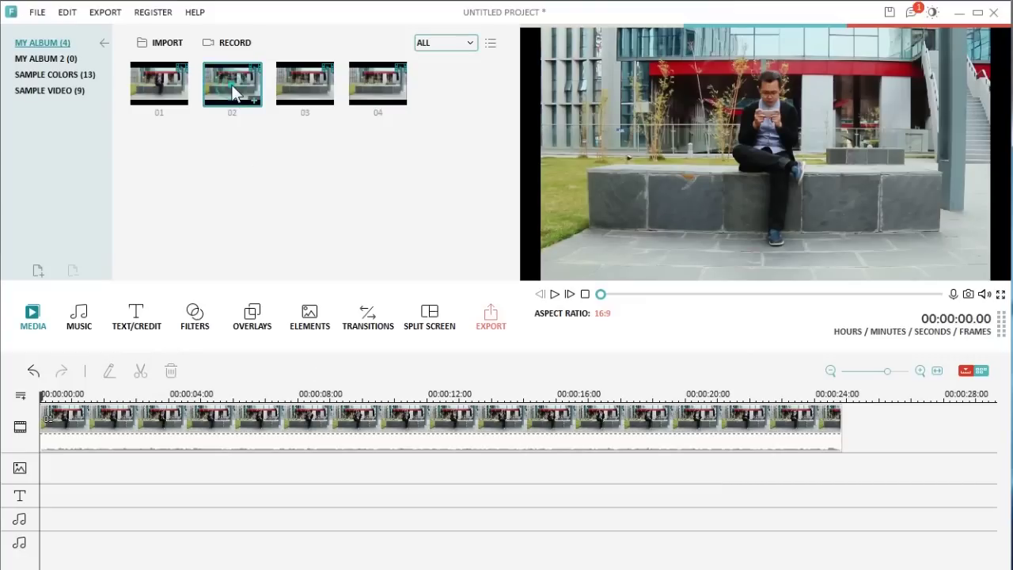
Overlay clip 02 on the PIP track with a half-frame mask at Width 0.73, Left 0.00
{"action": "left_click_drag", "start_coordinate": [236, 91], "coordinate": [121, 470]}
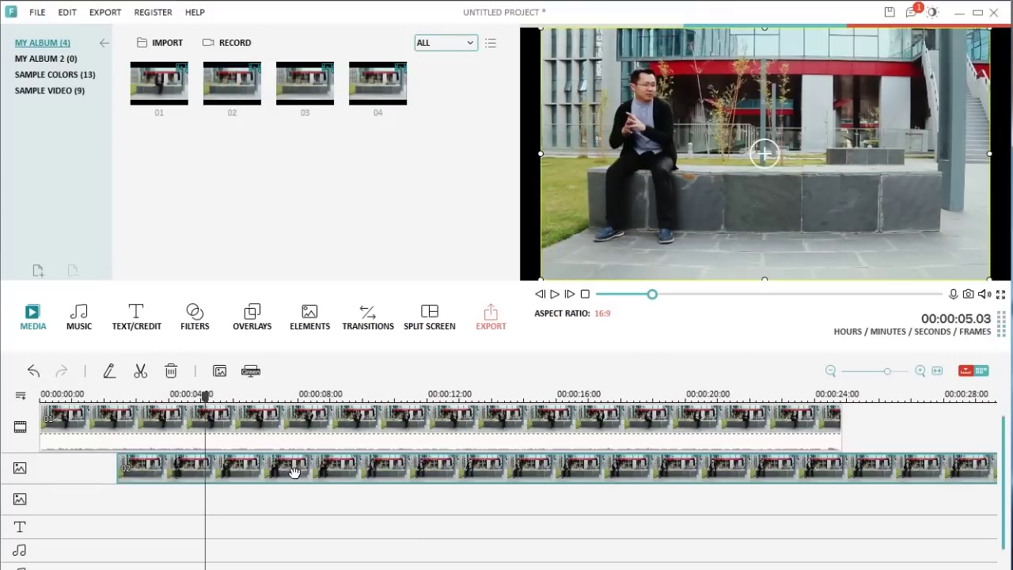
{"action": "left_click", "coordinate": [221, 370]}
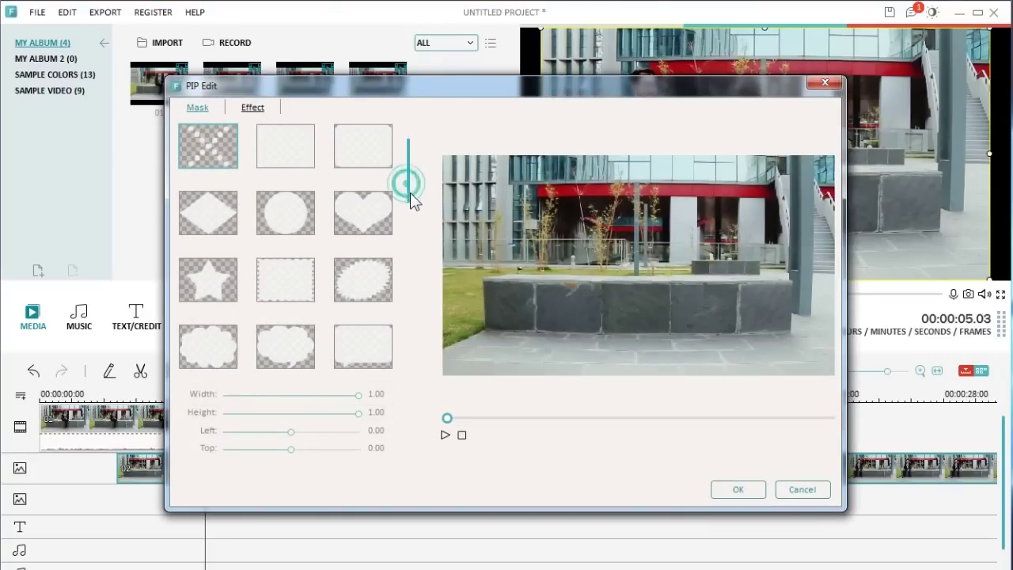
{"action": "left_click_drag", "start_coordinate": [410, 192], "coordinate": [409, 372]}
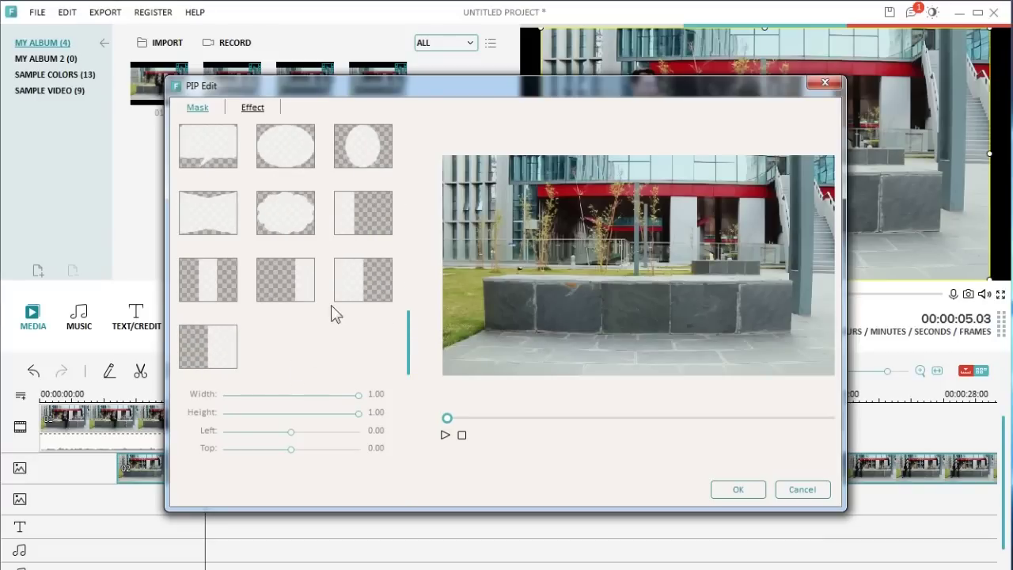
{"action": "left_click_drag", "start_coordinate": [447, 418], "coordinate": [498, 417]}
{"action": "left_click", "coordinate": [352, 289]}
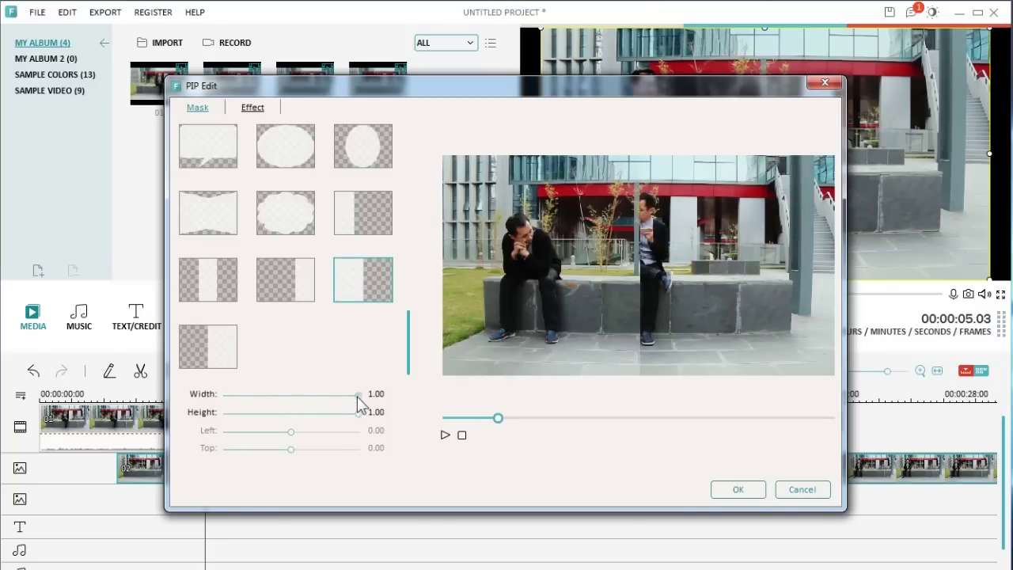
{"action": "left_click_drag", "start_coordinate": [357, 394], "coordinate": [334, 394]}
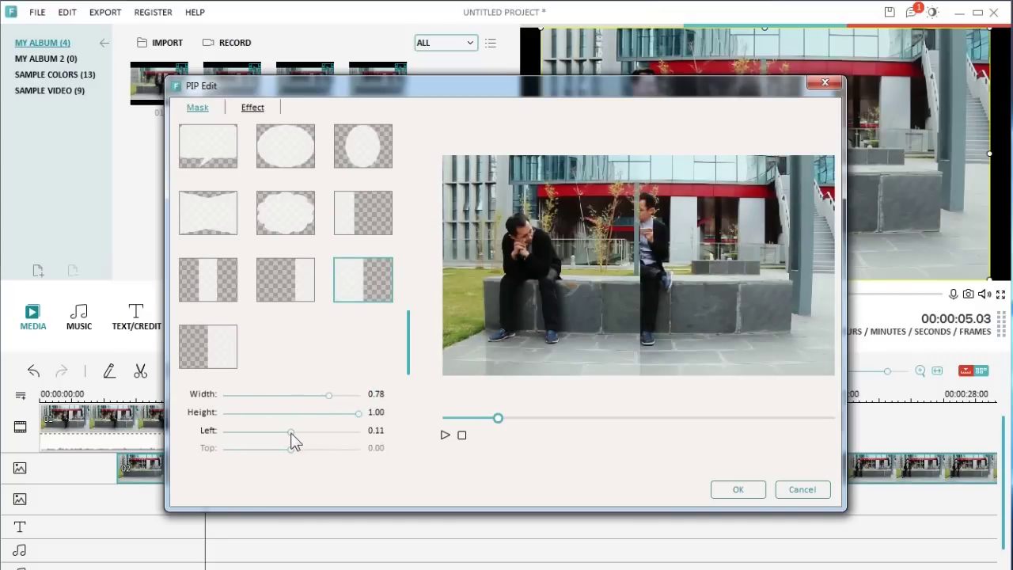
{"action": "left_click_drag", "start_coordinate": [292, 431], "coordinate": [226, 438]}
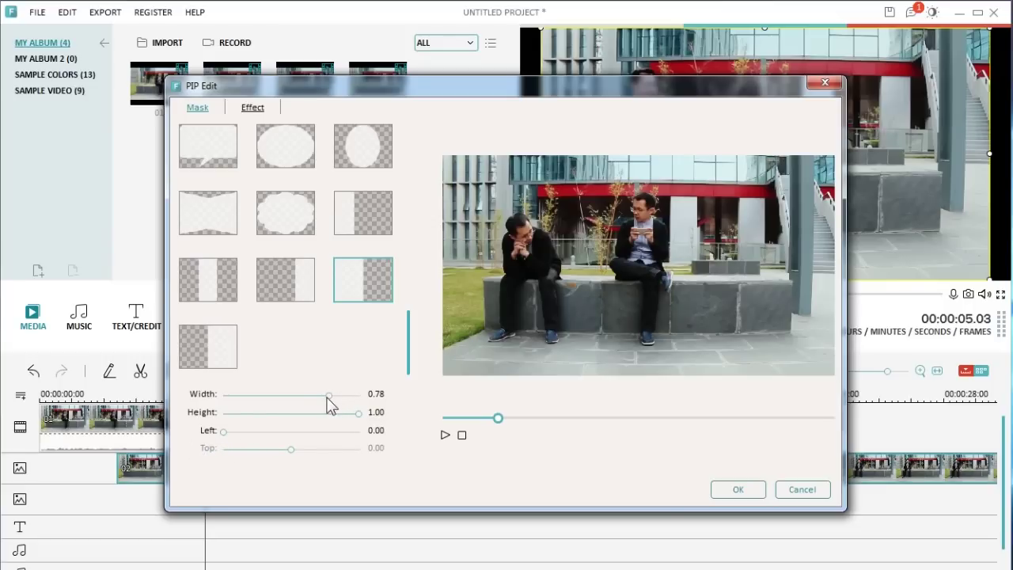
{"action": "left_click_drag", "start_coordinate": [329, 394], "coordinate": [323, 396]}
{"action": "left_click", "coordinate": [751, 485]}
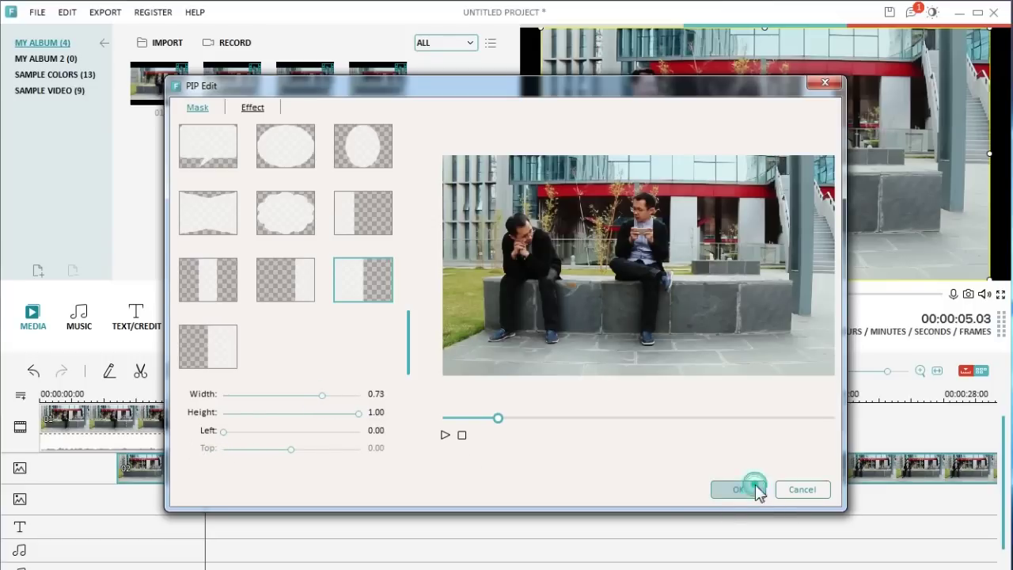
Play back the two-clone shot, start clip 02 earlier, and put clip 03 on the next overlay track
{"action": "left_click", "coordinate": [85, 402]}
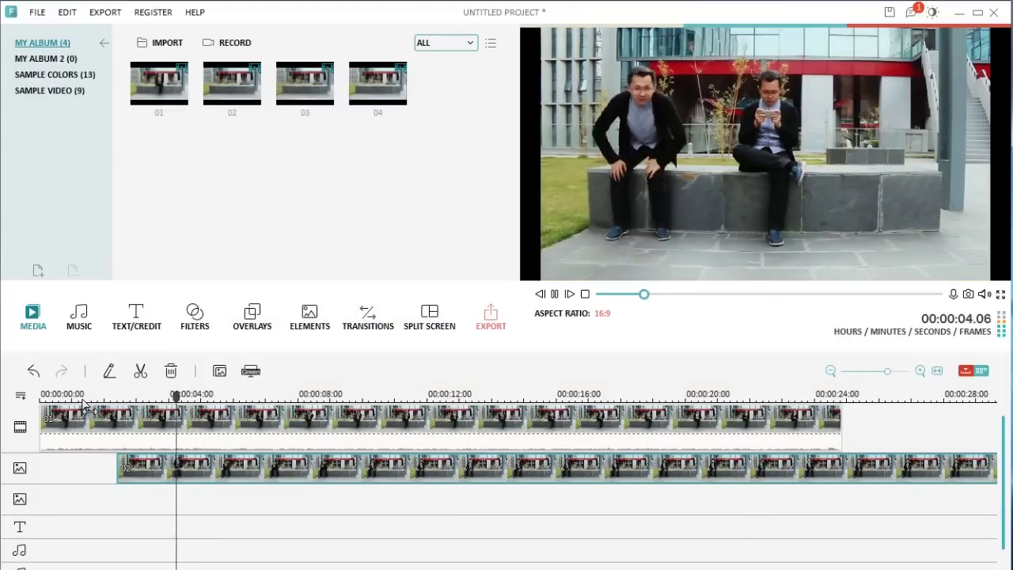
{"action": "left_click_drag", "start_coordinate": [200, 467], "coordinate": [172, 467]}
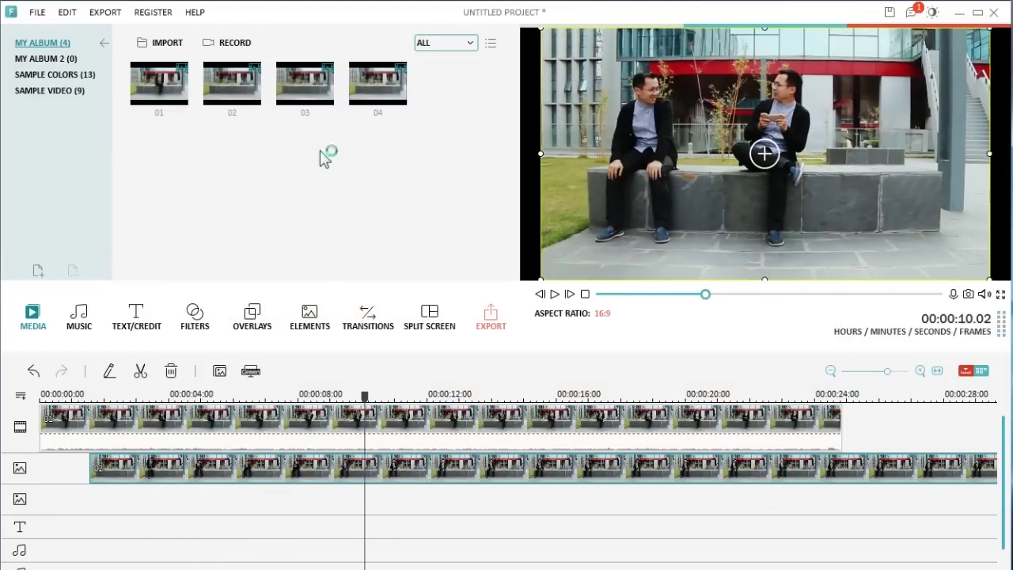
{"action": "left_click_drag", "start_coordinate": [322, 90], "coordinate": [250, 500]}
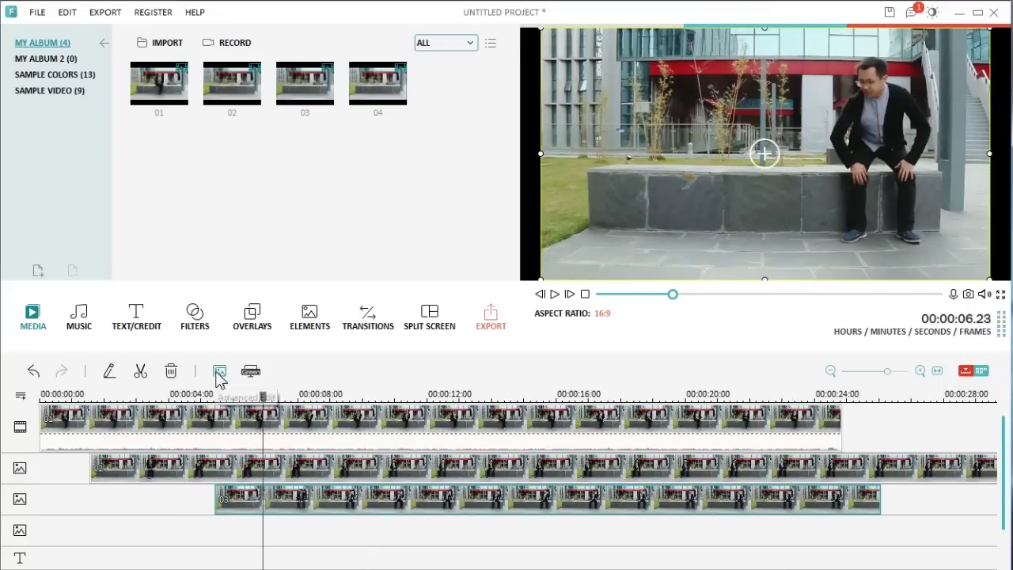
Give clip 03 a half-frame mask with Width 0.74 and Left 0.26
{"action": "left_click", "coordinate": [217, 373]}
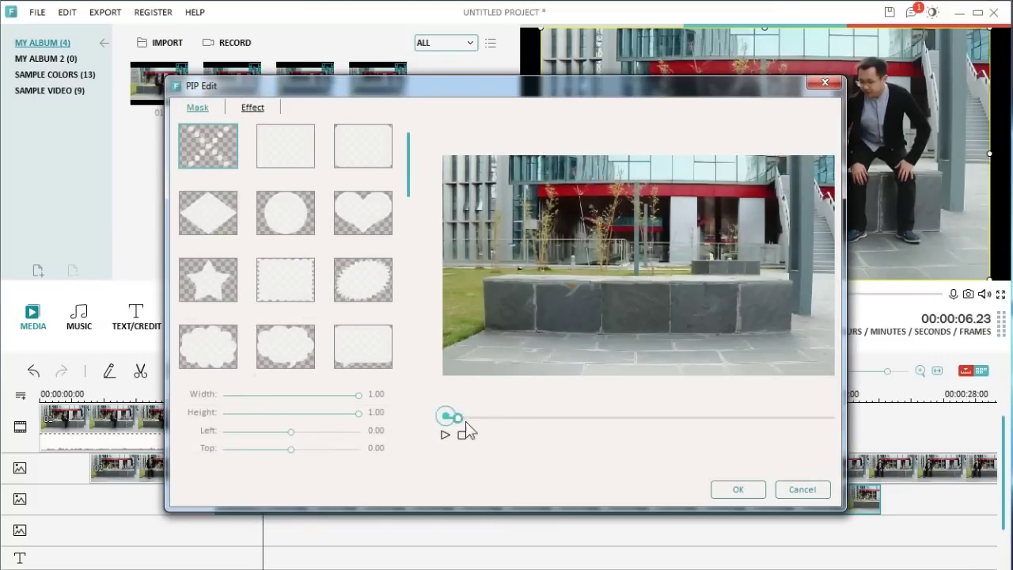
{"action": "left_click_drag", "start_coordinate": [466, 423], "coordinate": [542, 427]}
{"action": "left_click_drag", "start_coordinate": [411, 180], "coordinate": [407, 362]}
{"action": "left_click", "coordinate": [215, 356]}
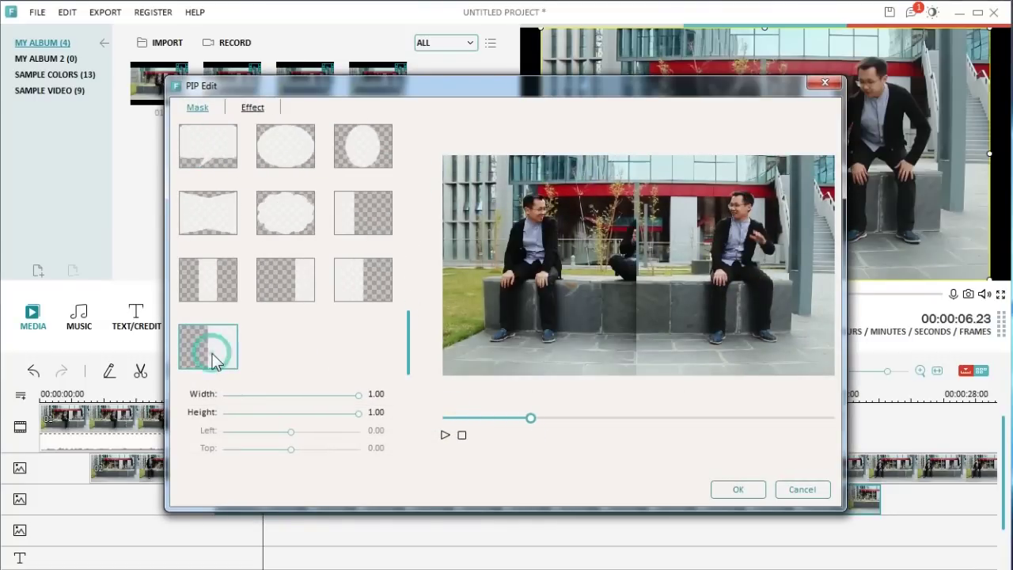
{"action": "left_click_drag", "start_coordinate": [358, 402], "coordinate": [371, 440]}
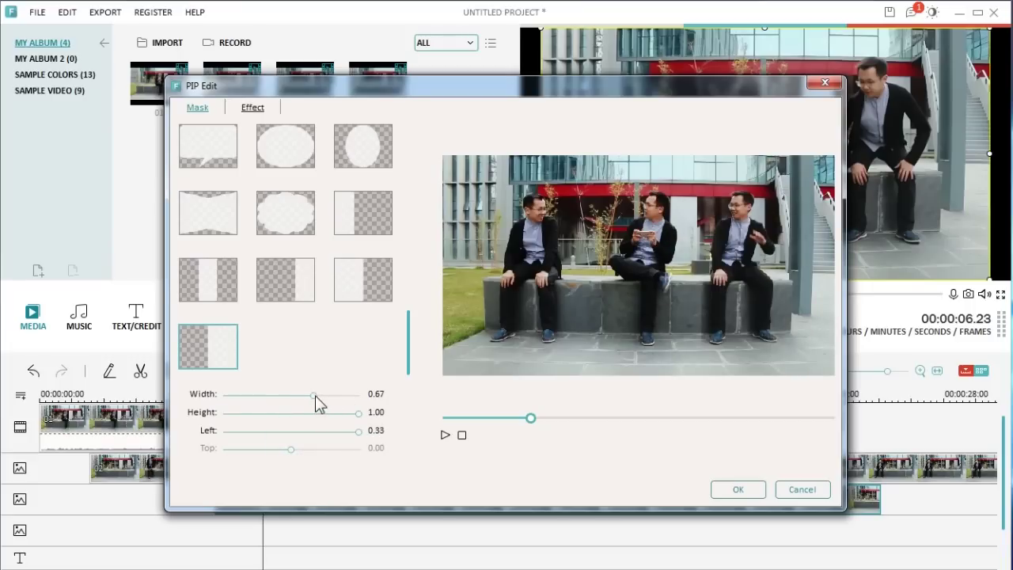
{"action": "left_click_drag", "start_coordinate": [321, 396], "coordinate": [324, 395]}
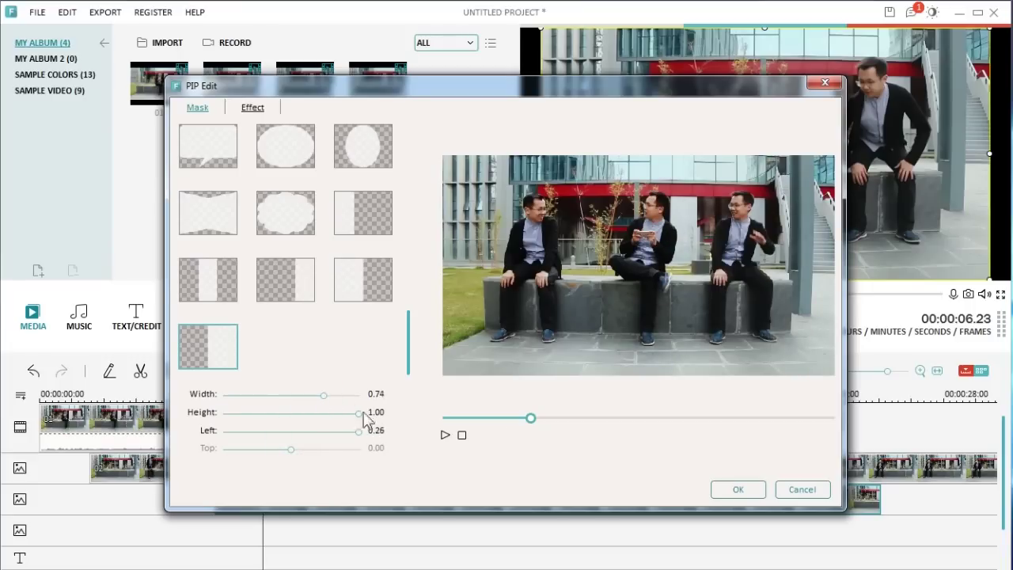
{"action": "left_click", "coordinate": [737, 489]}
{"action": "left_click_drag", "start_coordinate": [262, 396], "coordinate": [595, 400]}
Cut clip 02 at about 17 s and delete its tail, then play to check
{"action": "left_click", "coordinate": [606, 473]}
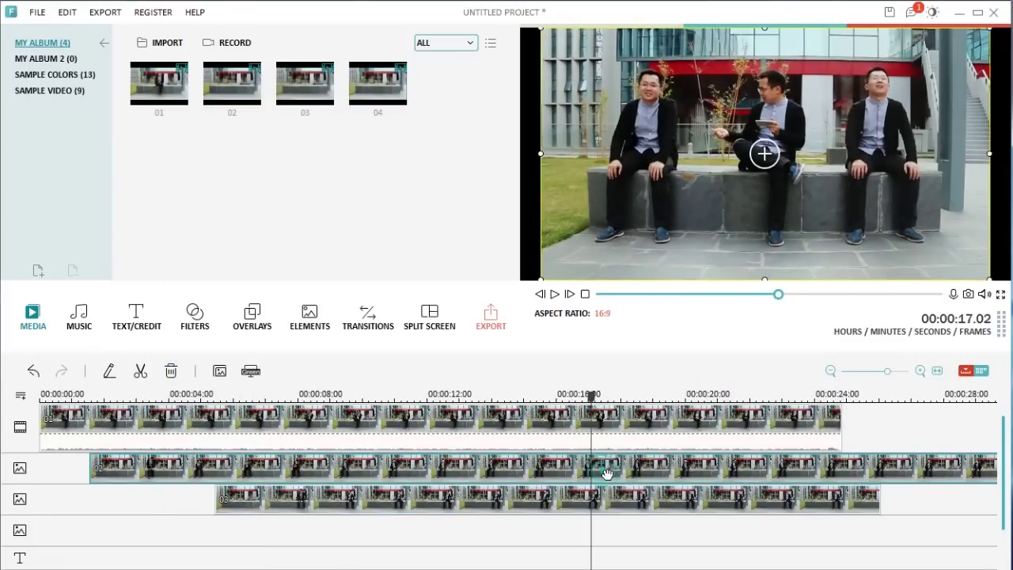
{"action": "left_click", "coordinate": [142, 374]}
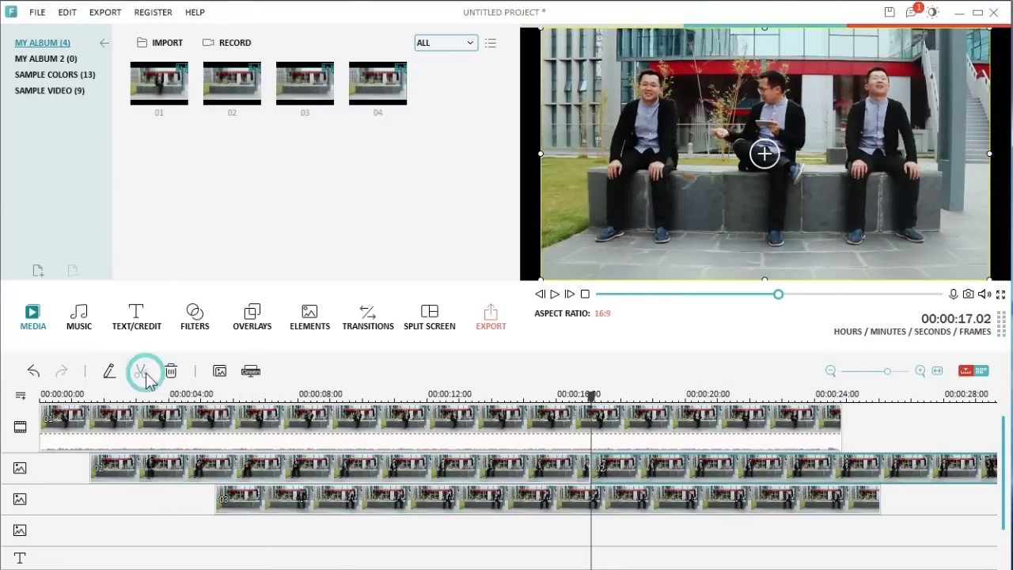
{"action": "left_click", "coordinate": [170, 372]}
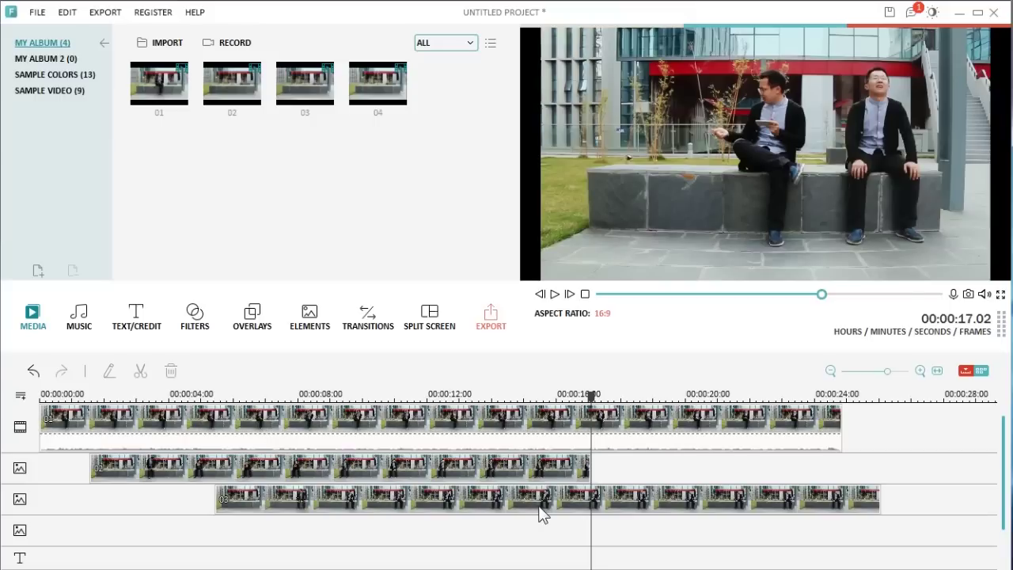
{"action": "key", "text": "space"}
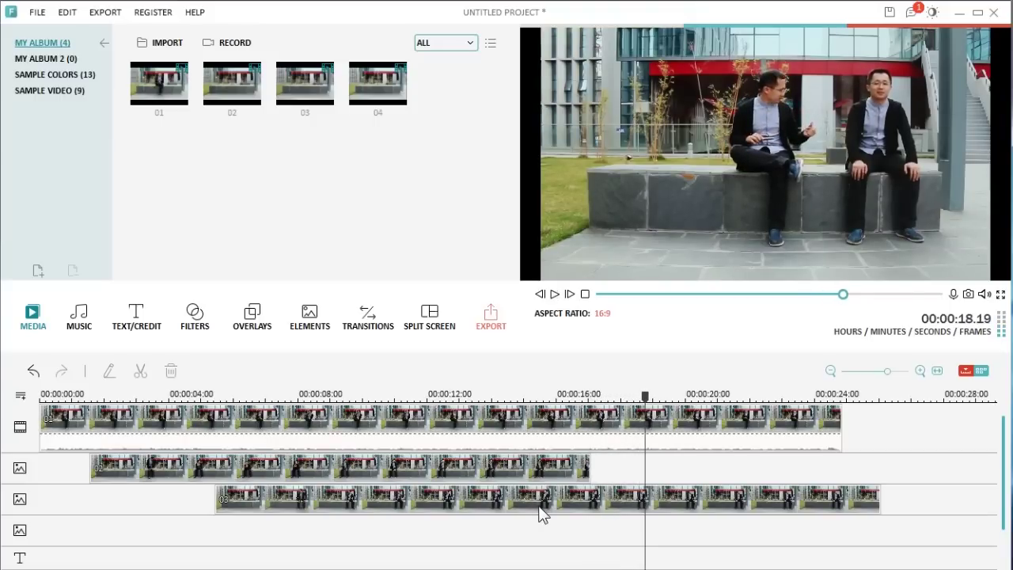
Cut clip 03 at about 18.19 s, delete its tail, and review from 16 s
{"action": "left_click", "coordinate": [592, 507]}
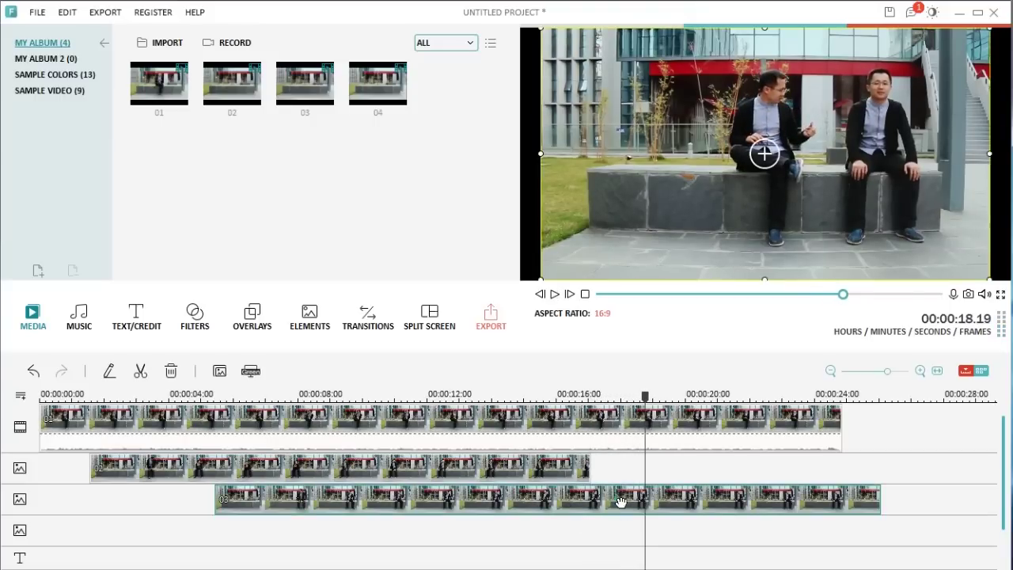
{"action": "left_click", "coordinate": [142, 375]}
{"action": "left_click", "coordinate": [170, 376]}
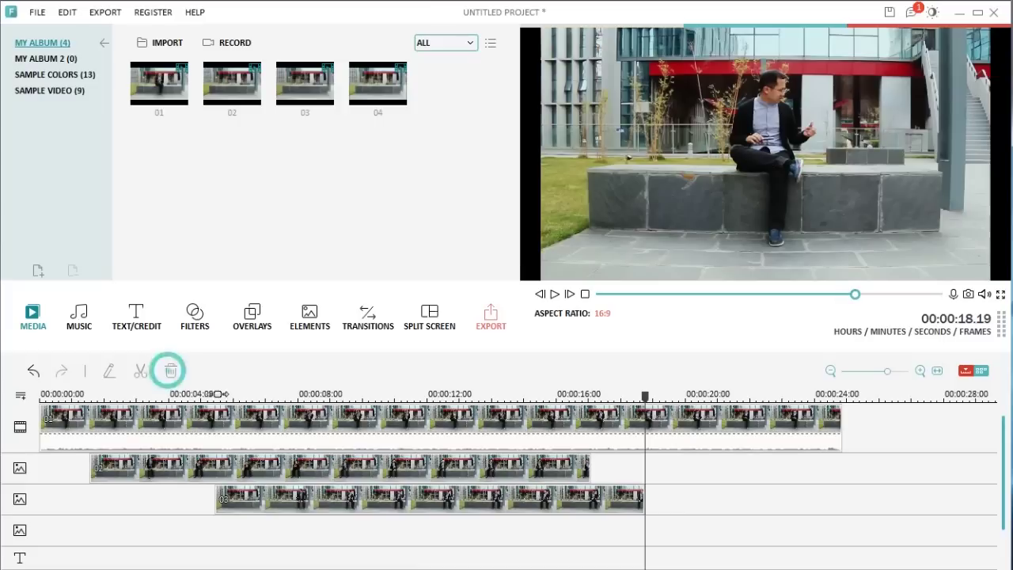
{"action": "left_click", "coordinate": [568, 392]}
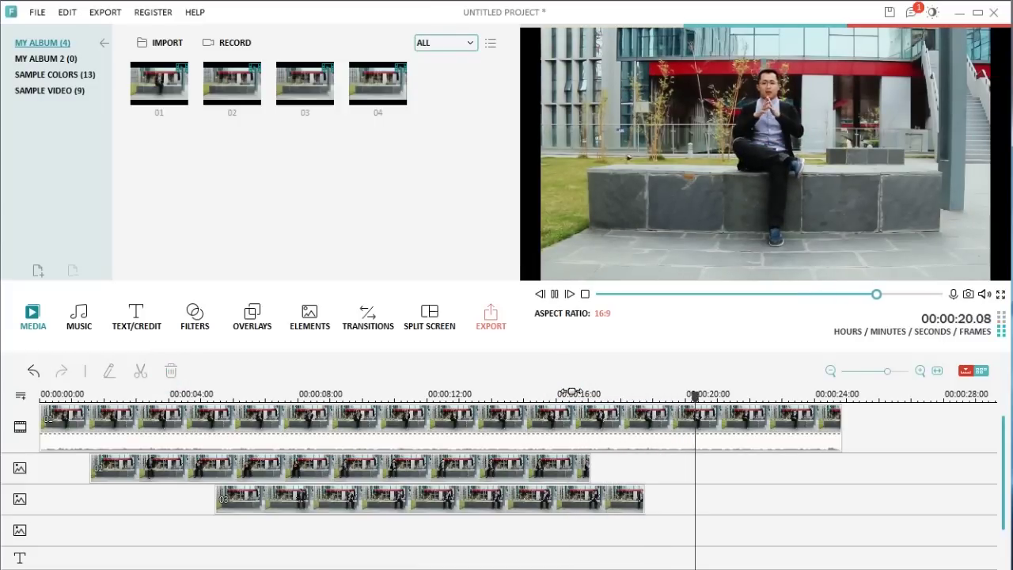
End clip 01 at about 20.2 s and append clip 04 right after it on the main track
{"action": "key", "text": "space"}
{"action": "left_click", "coordinate": [720, 426]}
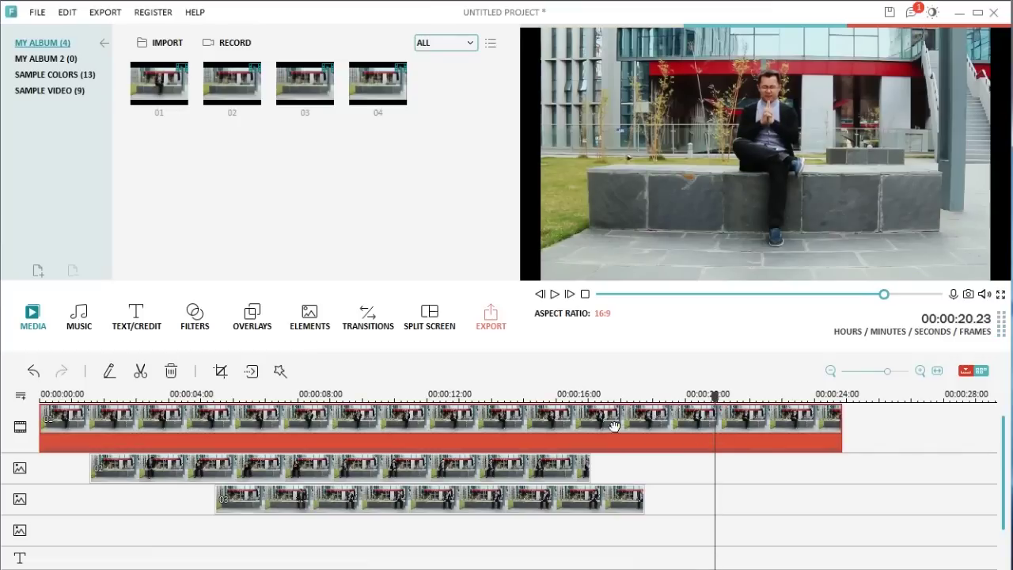
{"action": "left_click", "coordinate": [140, 375]}
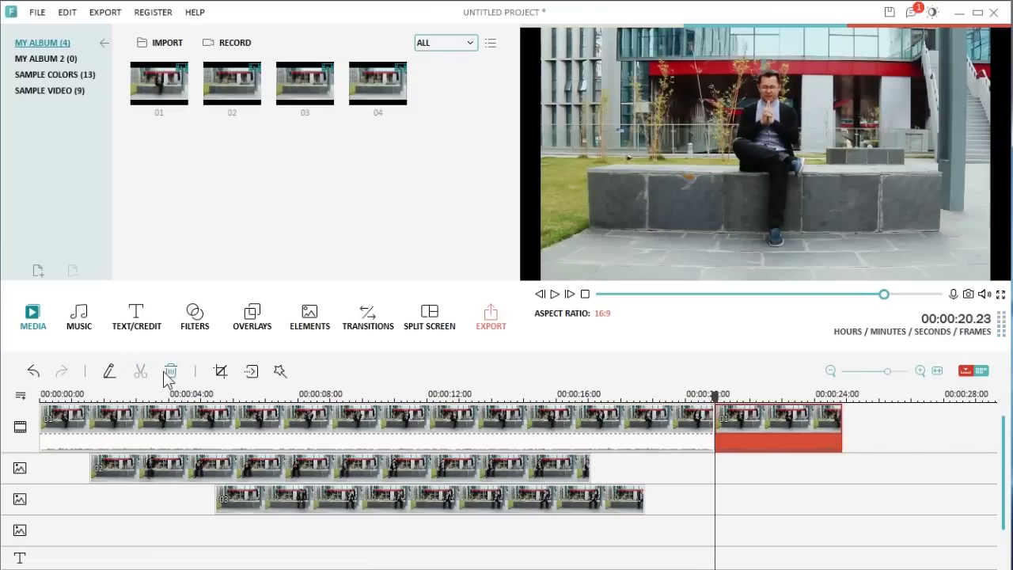
{"action": "left_click", "coordinate": [168, 375]}
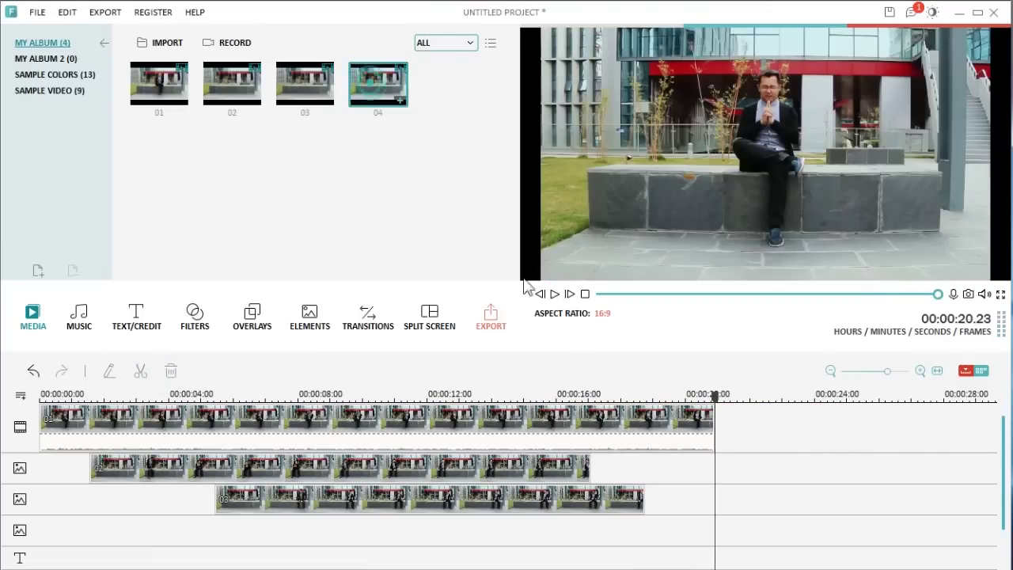
{"action": "left_click_drag", "start_coordinate": [525, 286], "coordinate": [680, 398]}
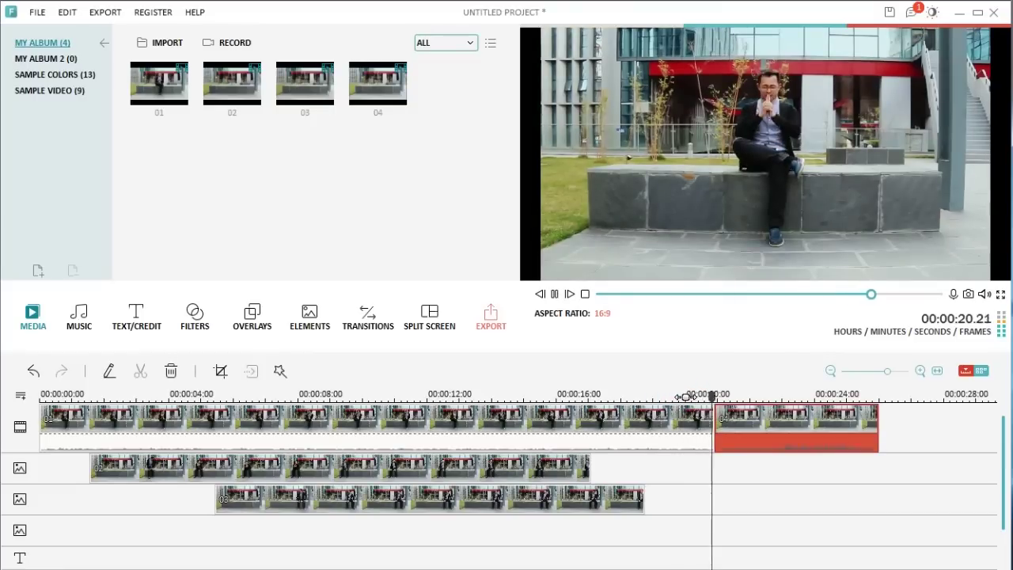